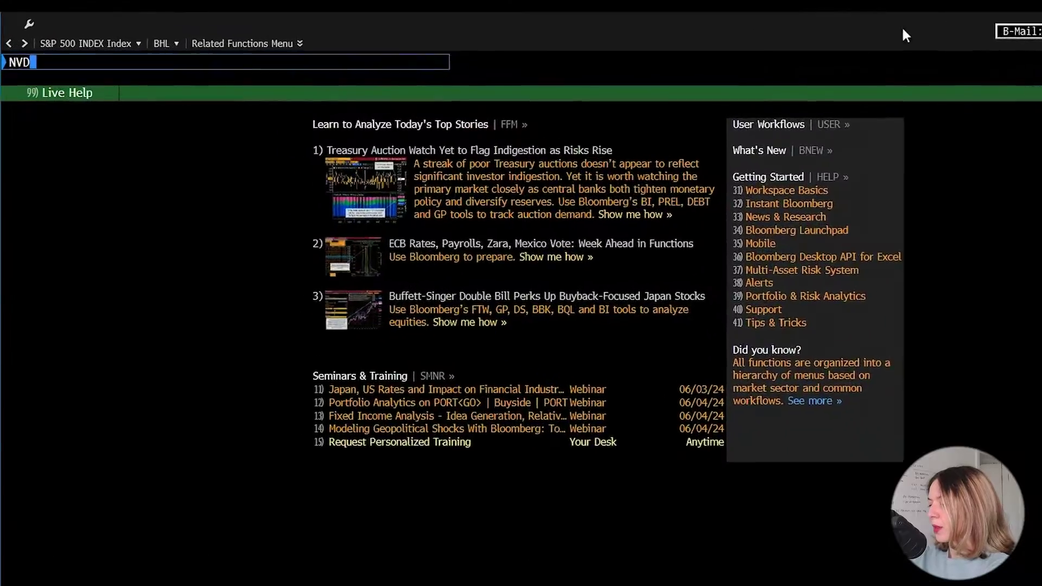
# Step: Load NVDA US Equity as the active security
pyautogui.write('A')
pyautogui.press('Down')
pyautogui.press('Down')
pyautogui.press('Down')
pyautogui.press('Down')
pyautogui.press('Down')
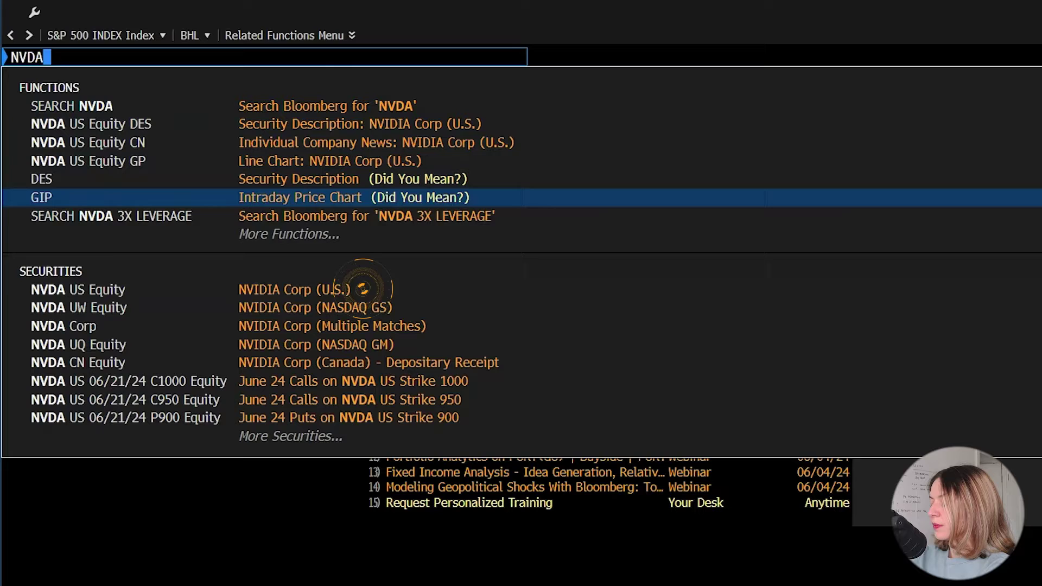
pyautogui.click(363, 289)
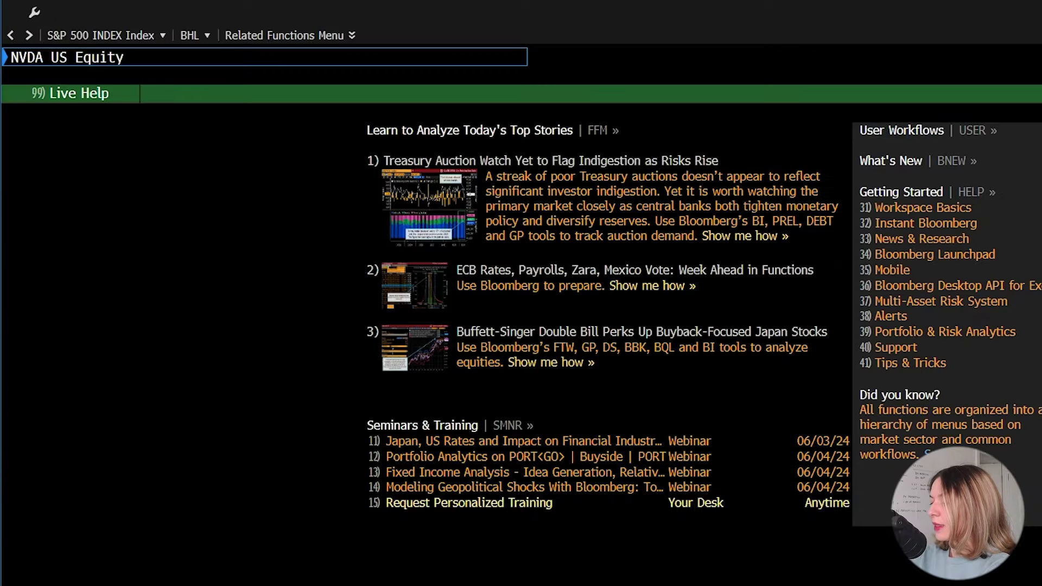
pyautogui.press('Return')
# Step: Run DS TA to list NVIDIA transcripts and pick the Q1 2025 Earnings Call
pyautogui.write('DS')
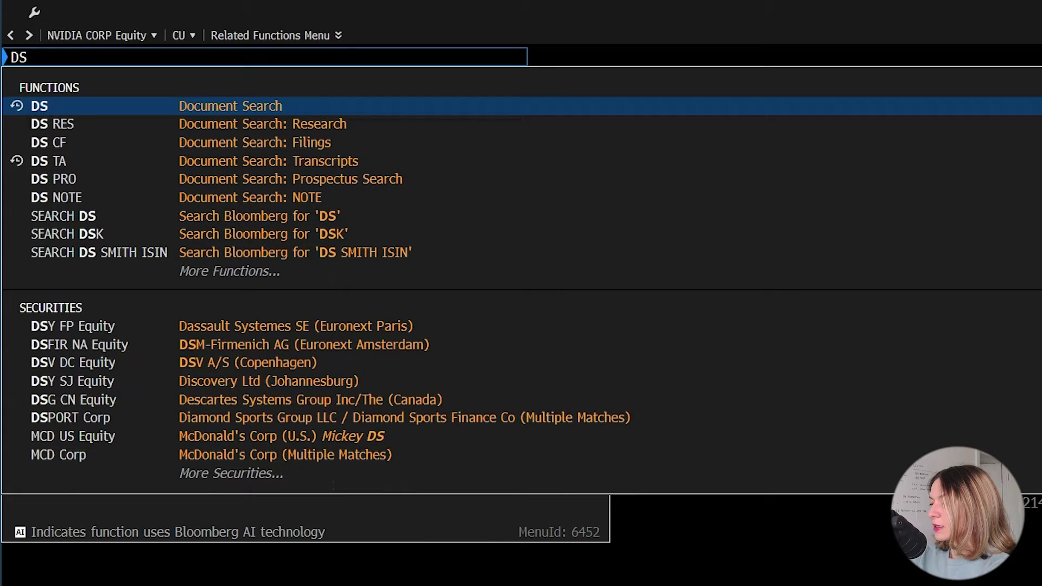
pyautogui.write(' TA')
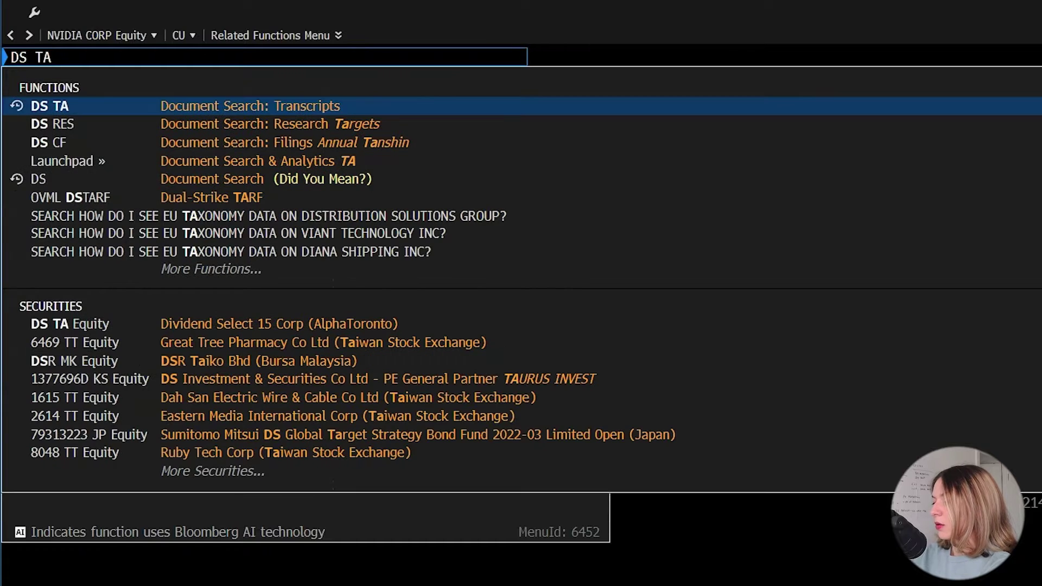
pyautogui.press('Return')
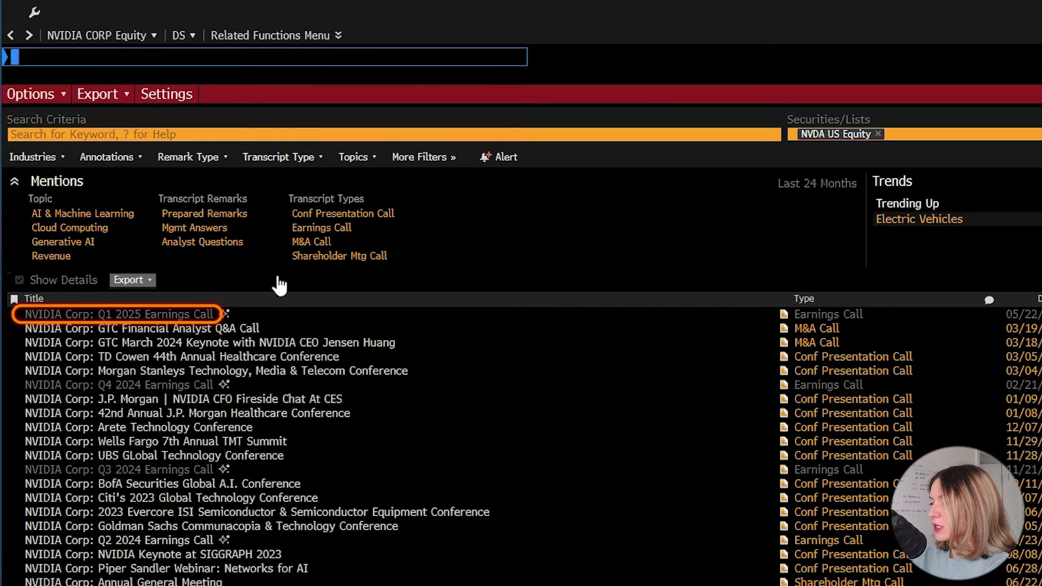
pyautogui.click(178, 316)
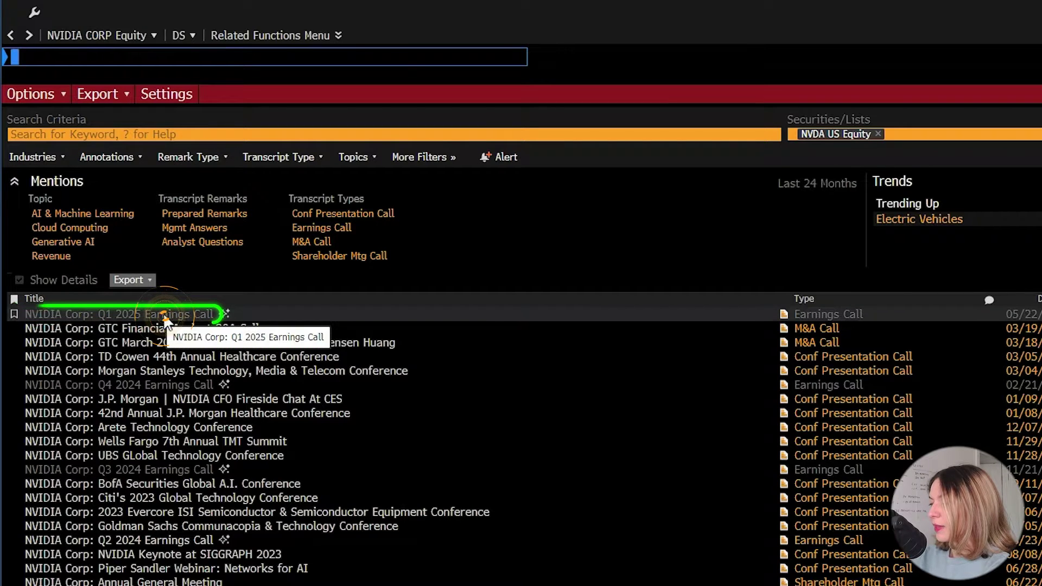
pyautogui.click(165, 320)
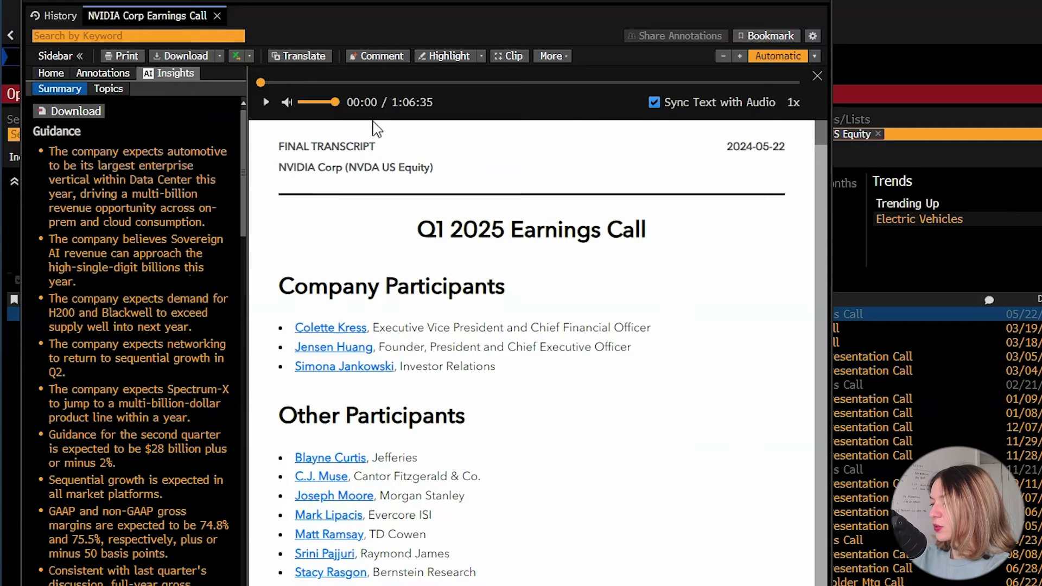
pyautogui.click(116, 89)
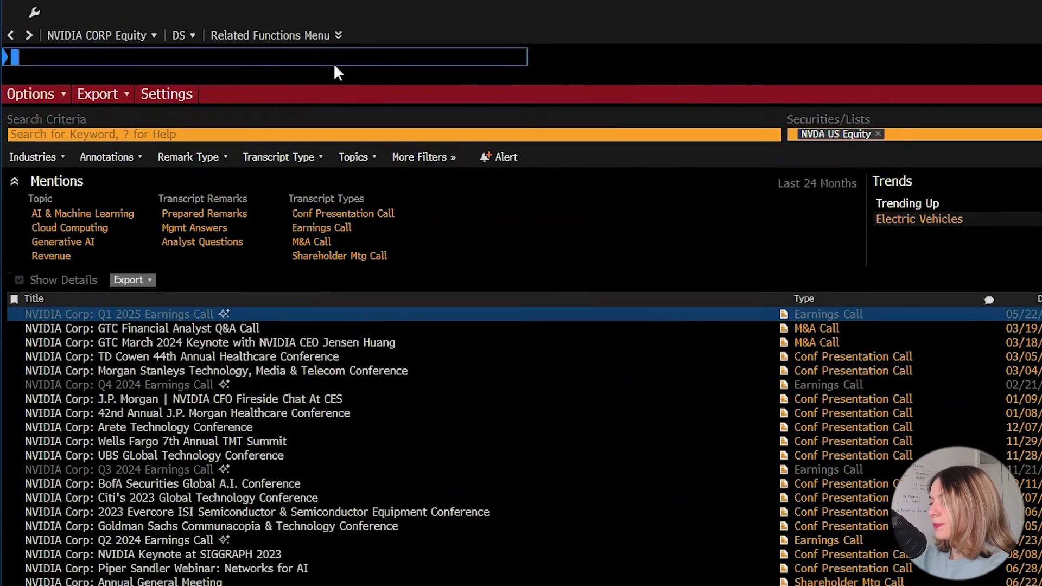
# Step: Open EEG for NVDA and chart Revenue: Data Center estimates instead of EPS Adj+
pyautogui.write('EEG')
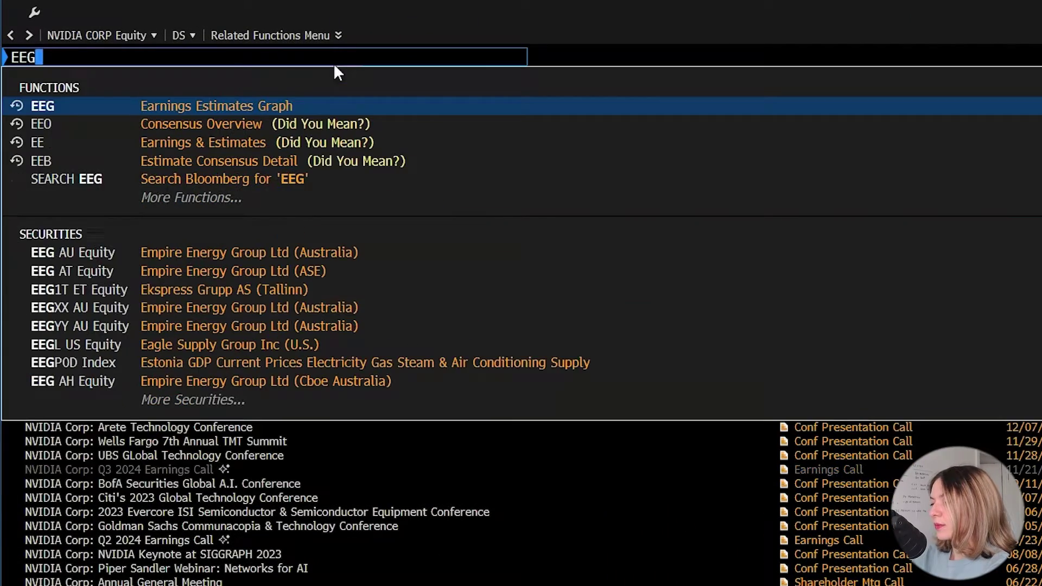
pyautogui.press('Return')
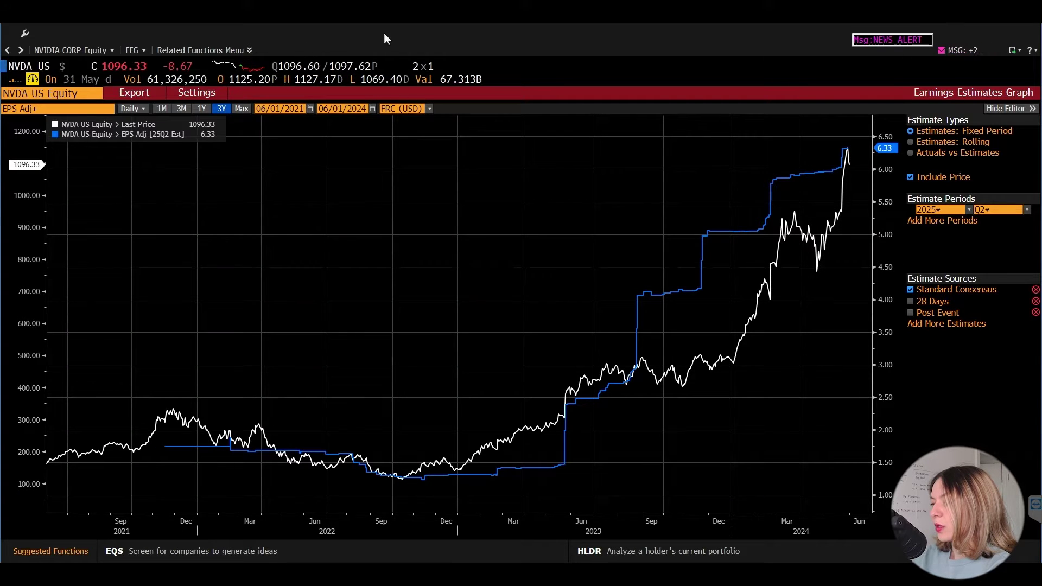
pyautogui.click(88, 110)
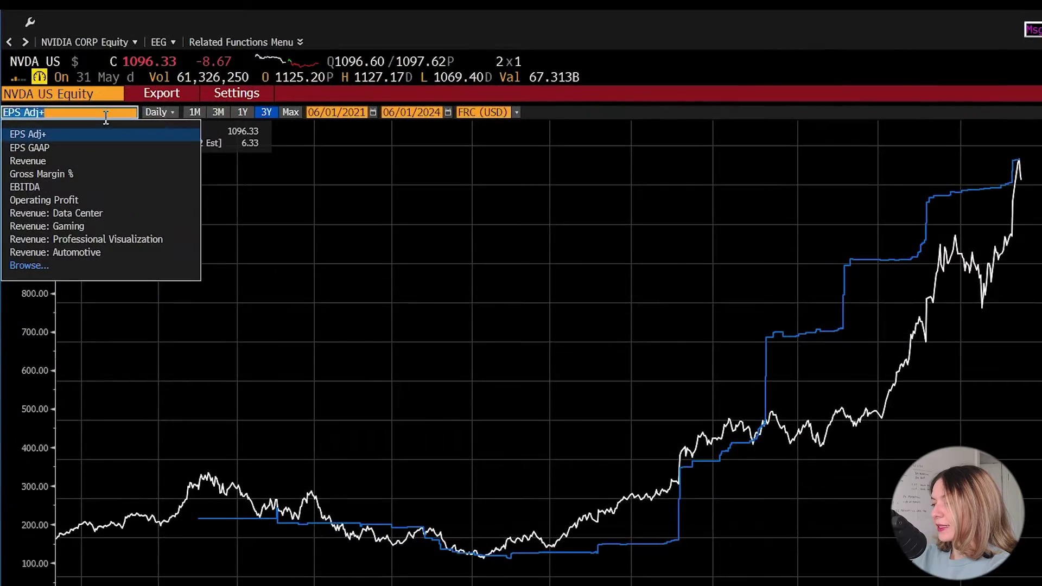
pyautogui.click(126, 214)
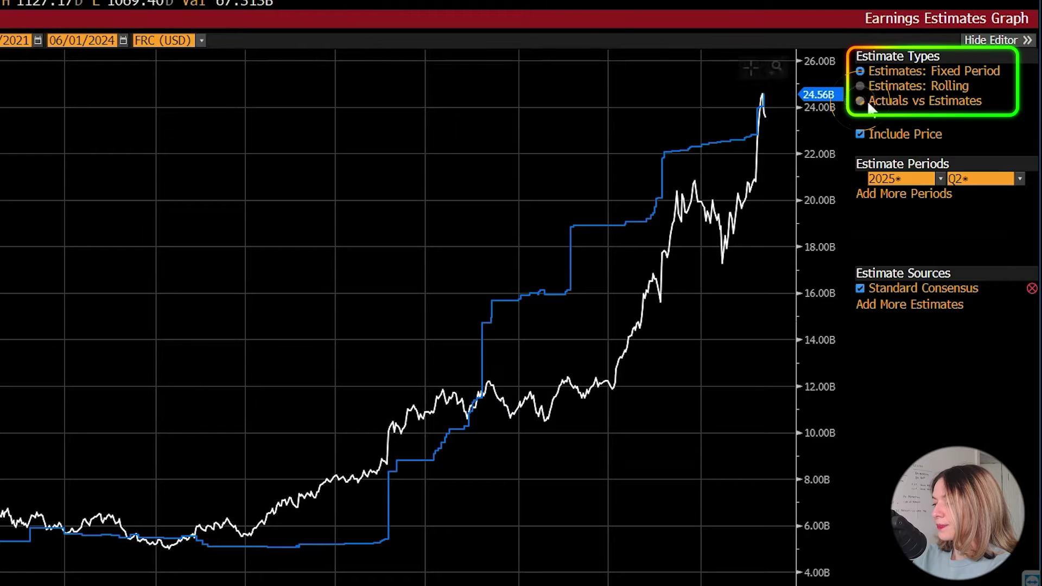
# Step: Set Estimate Types to Actuals vs Estimates, showing 22.56B actual against 26.88B estimated
pyautogui.click(868, 105)
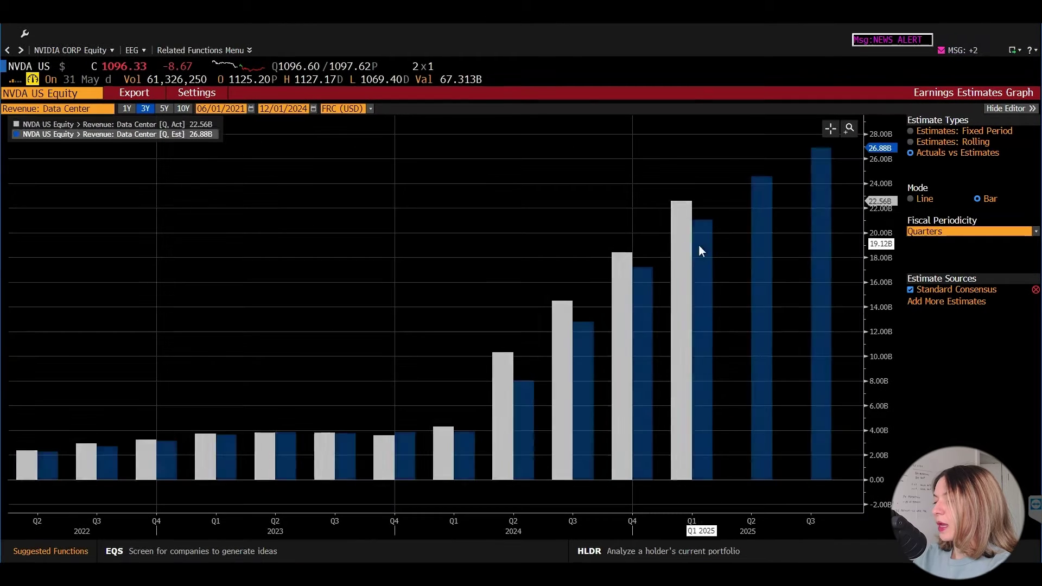
pyautogui.moveTo(548, 244)
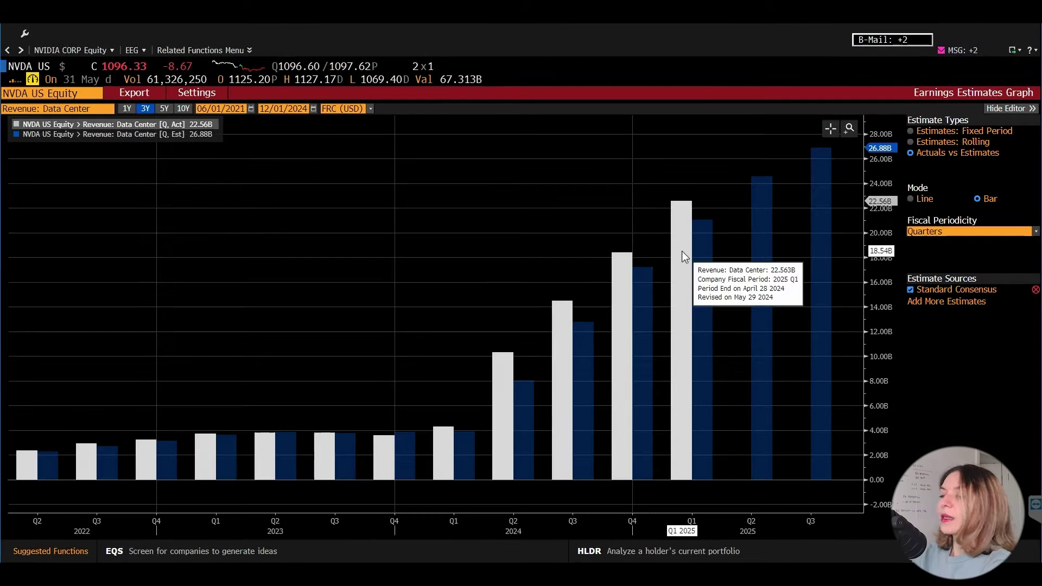
pyautogui.moveTo(704, 256)
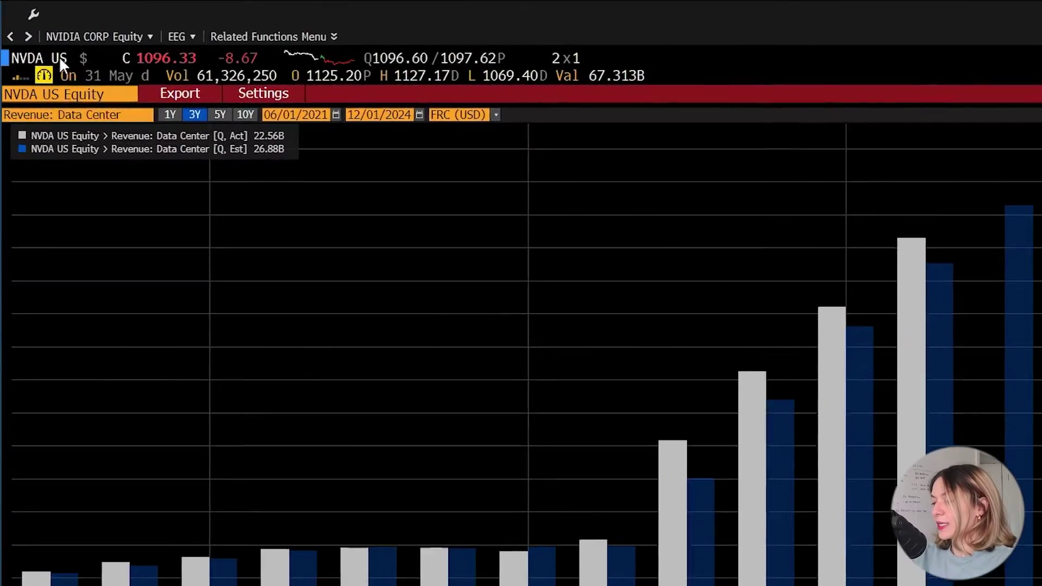
# Step: Run BBK to show NVDA's 25.00B buyback program, 57.66% completed with 10.59B remaining
pyautogui.write('BBK')
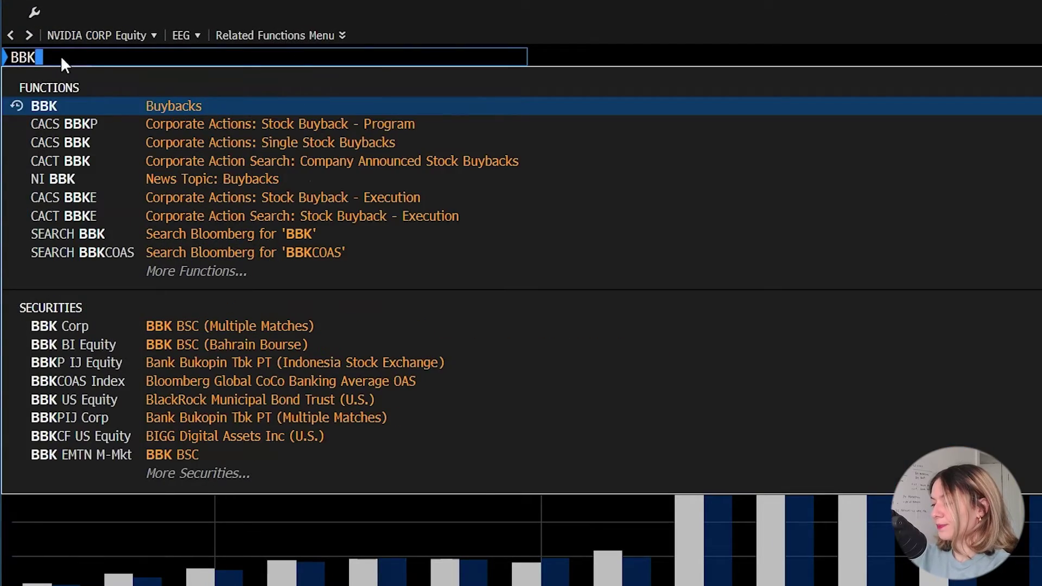
pyautogui.press('Return')
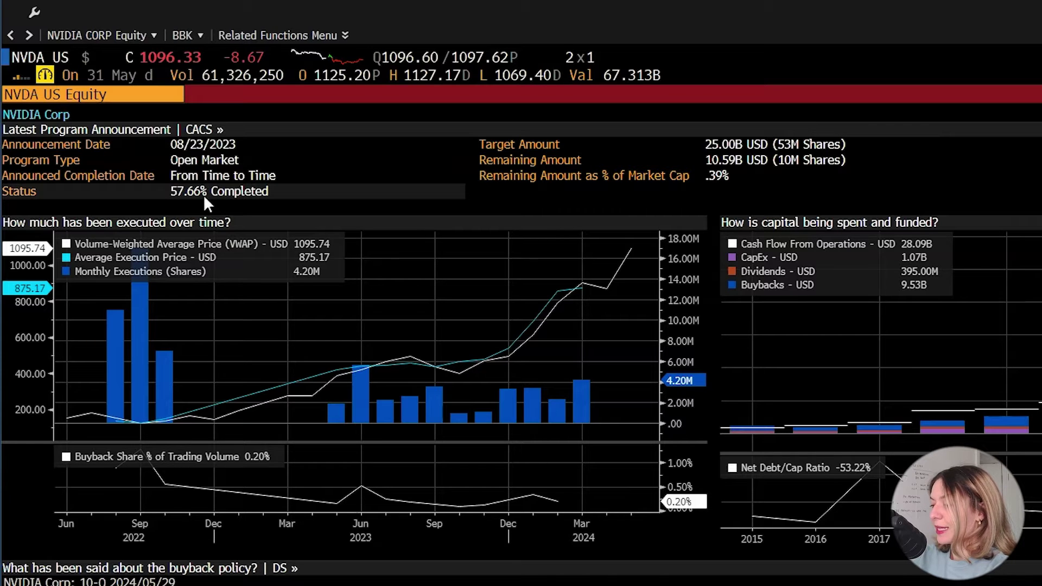
# Step: Open the SPLC map of NVDA's 106 suppliers, 714 customers and 41 competitors
pyautogui.write('SPLC')
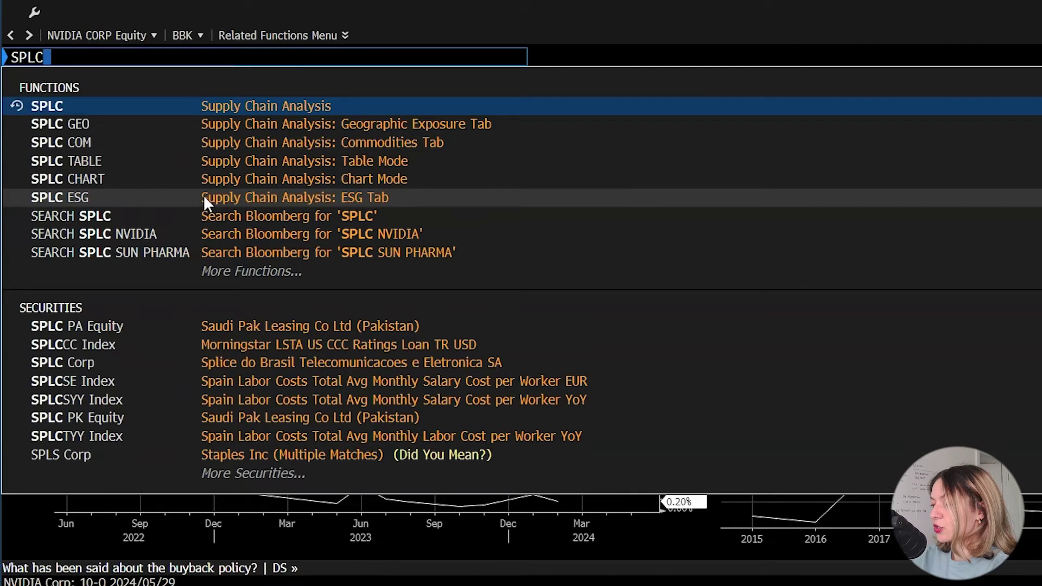
pyautogui.click(288, 107)
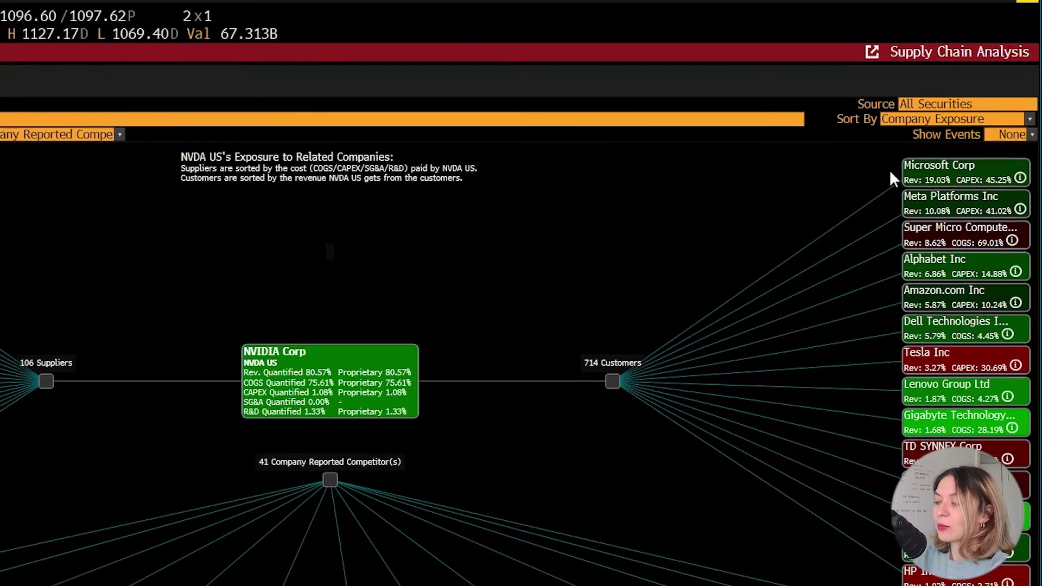
pyautogui.click(921, 181)
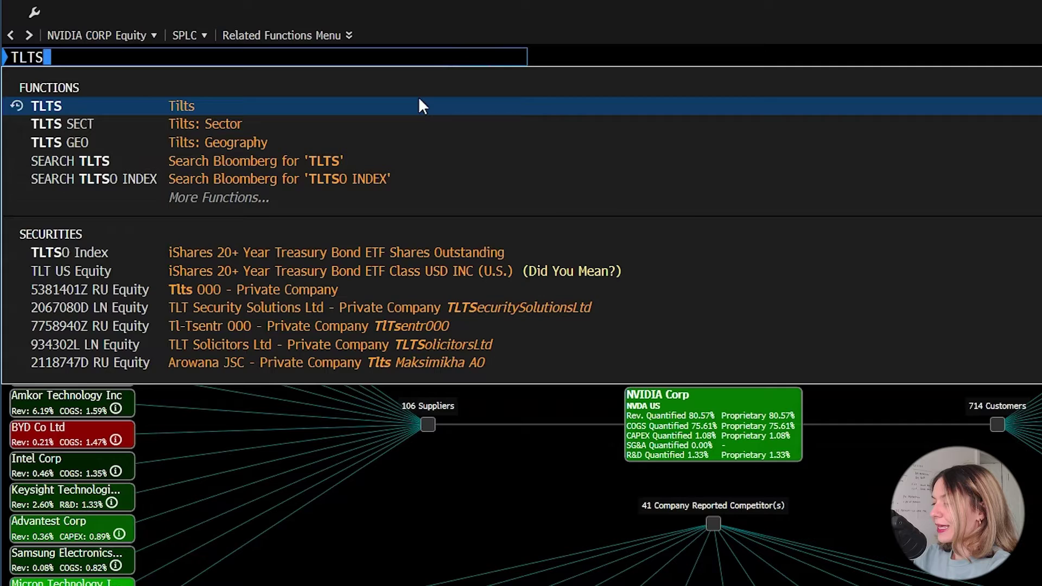
# Step: Run TLTS and set the benchmark to SPX Index for NVIDIA's style factor tilts
pyautogui.press('Return')
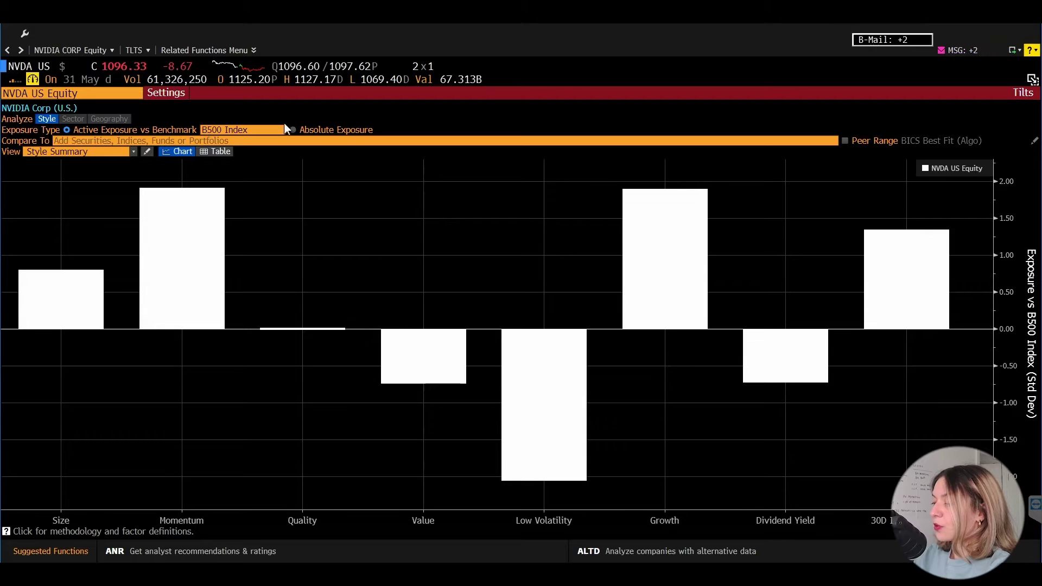
pyautogui.click(256, 129)
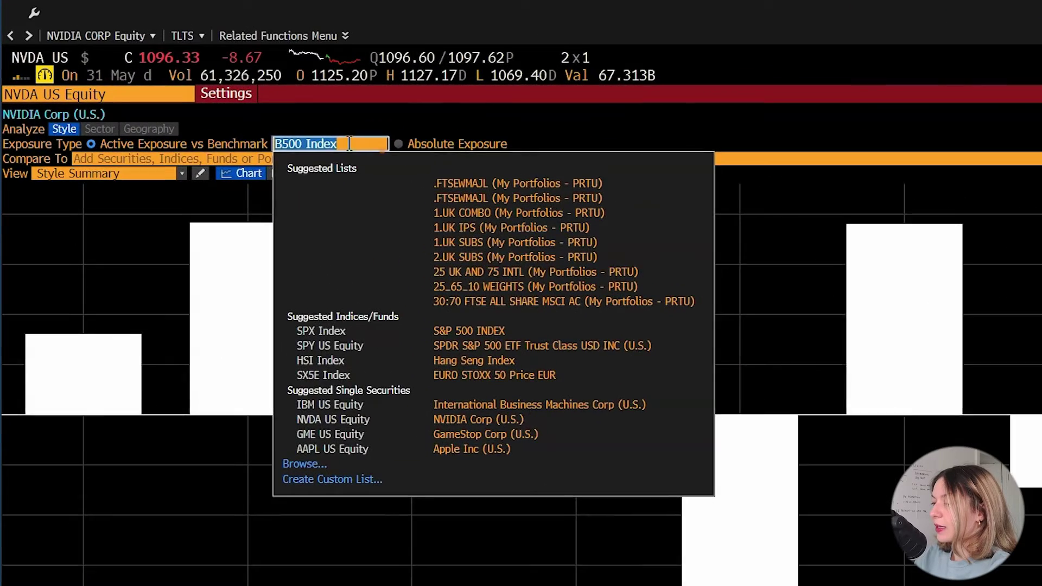
pyautogui.write('SPX')
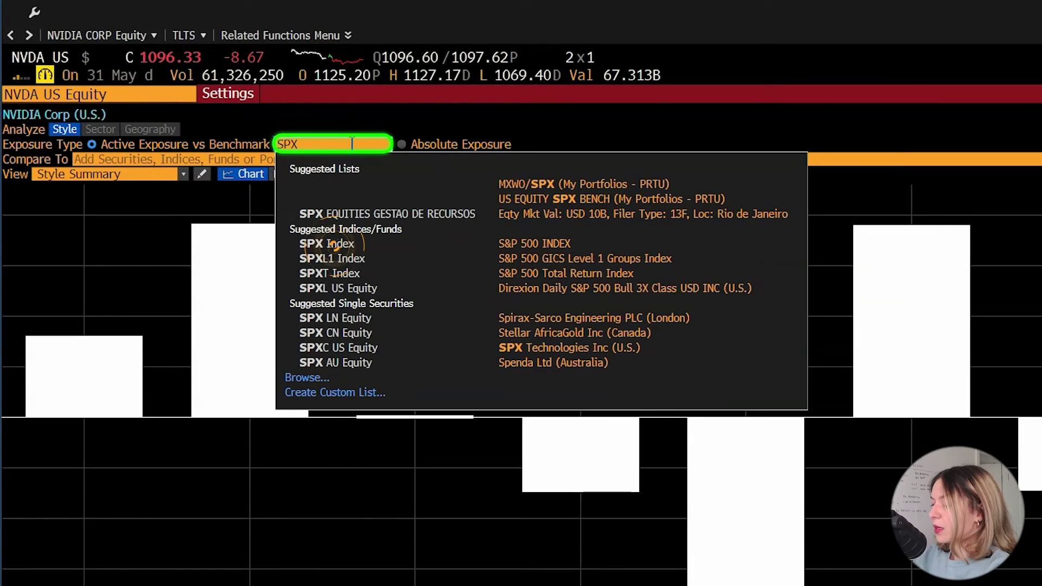
pyautogui.click(334, 245)
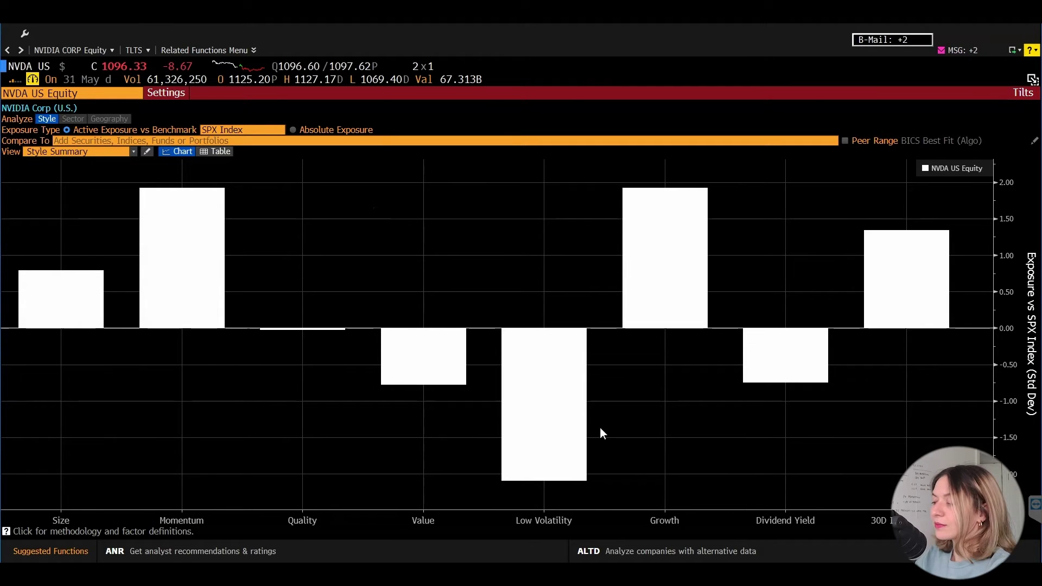
pyautogui.moveTo(581, 470)
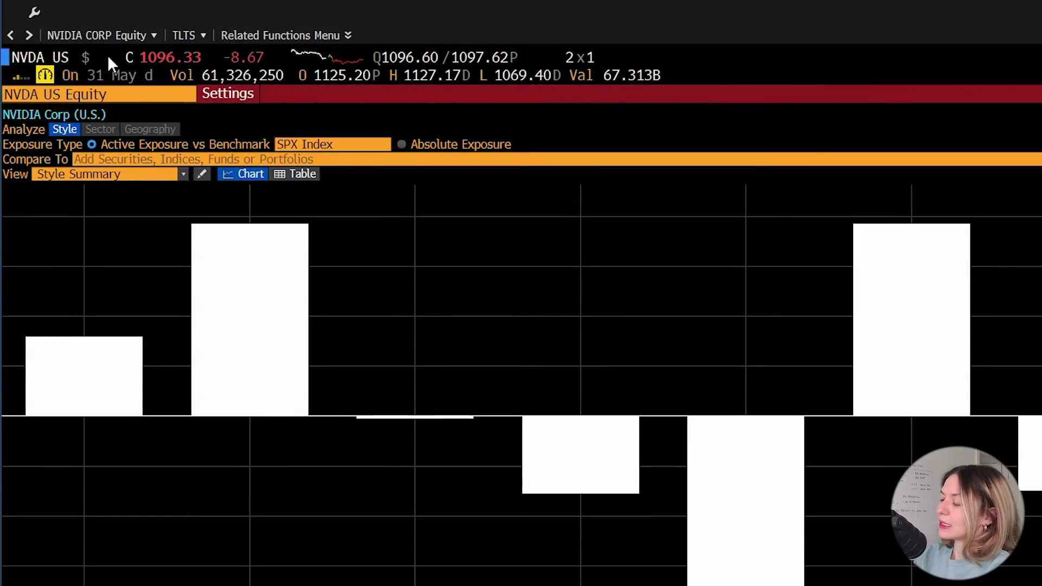
# Step: Run SRCH NVDA on NVIDIA CORP and list its 8 AA- rated callable bonds
pyautogui.write('SRCH NVDA')
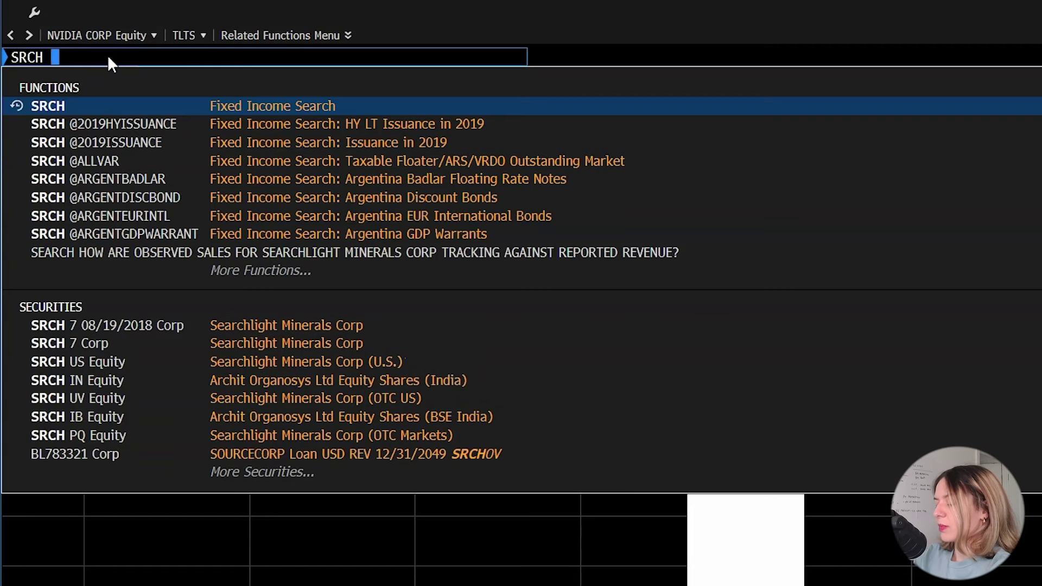
pyautogui.press('Down')
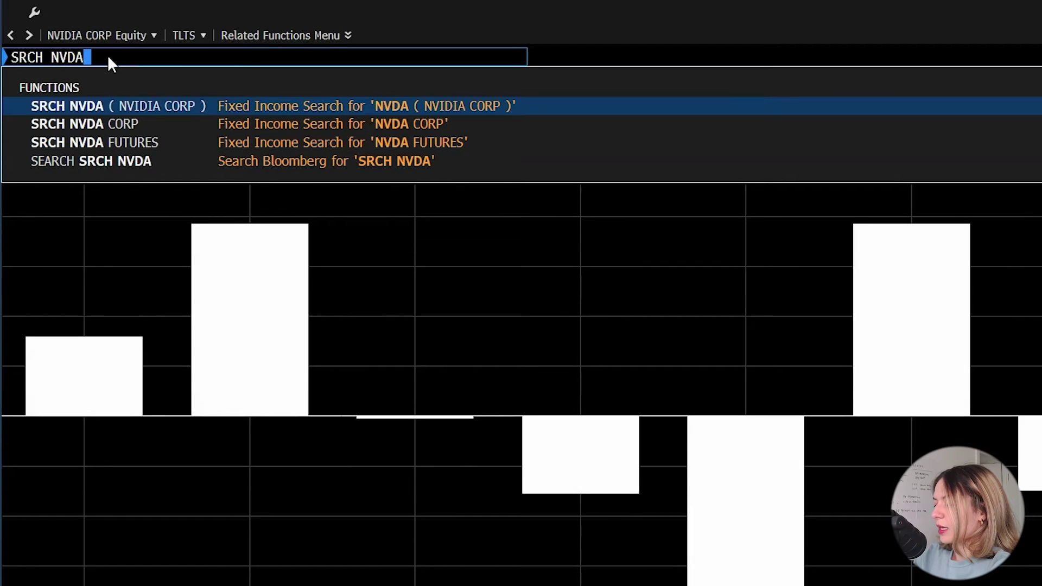
pyautogui.press('Return')
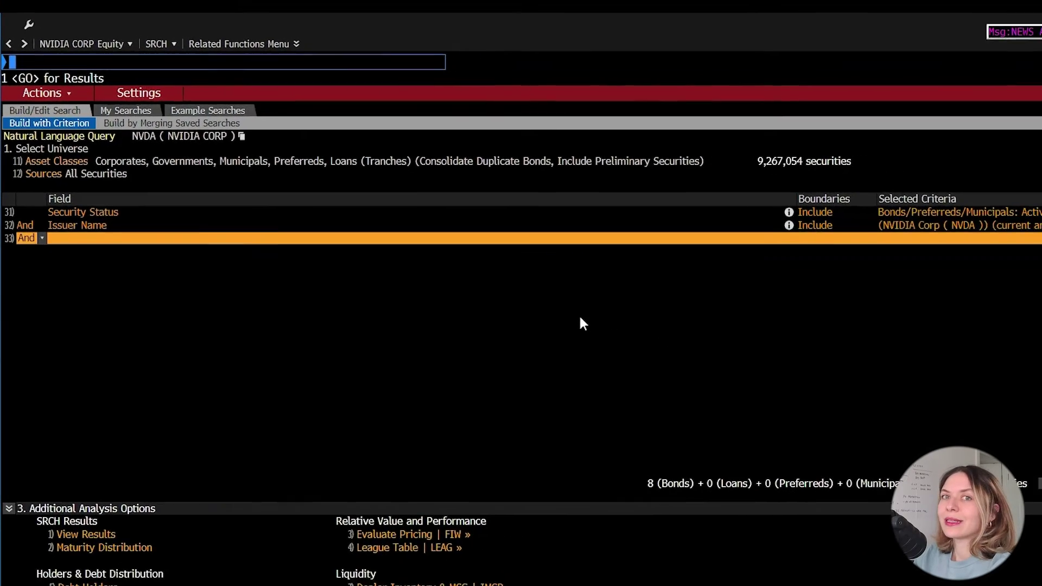
pyautogui.click(924, 429)
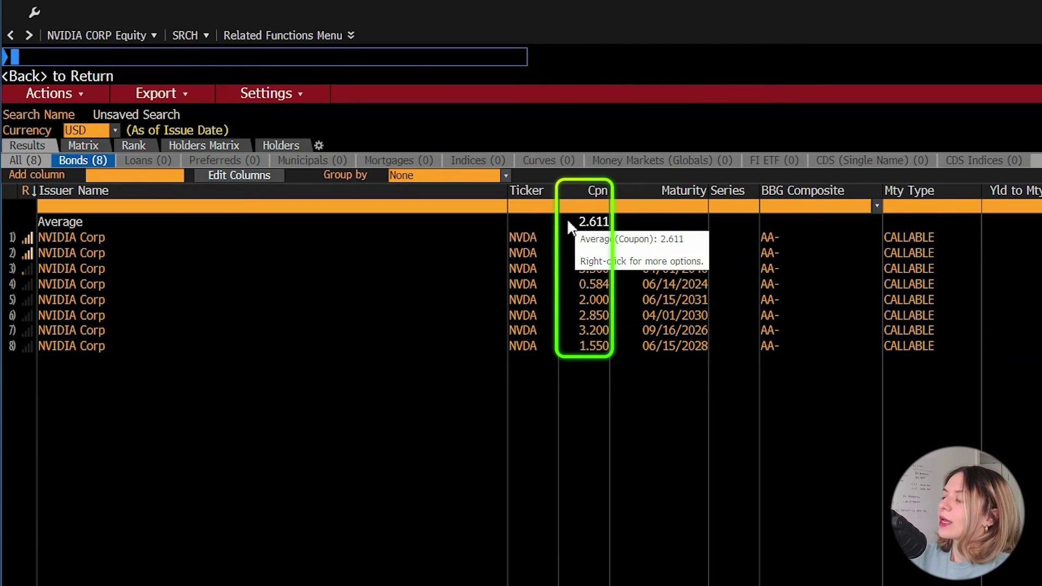
pyautogui.rightClick(567, 221)
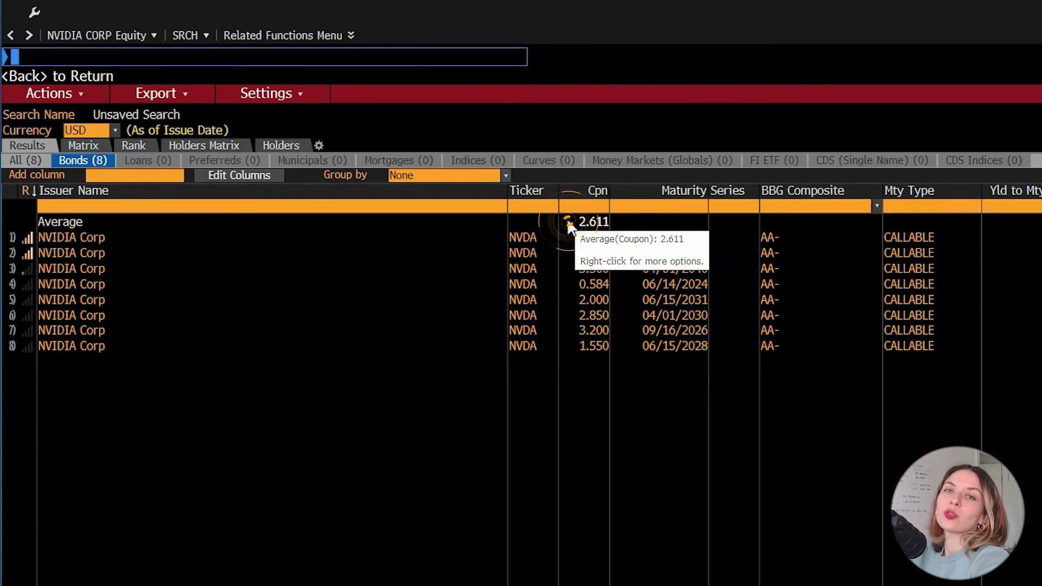